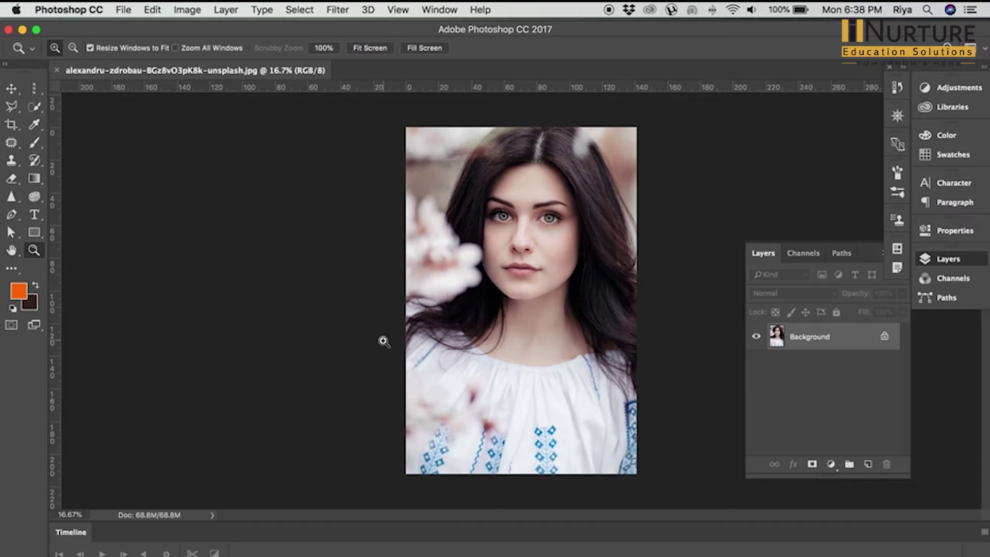
Step: Create a new white 2000×2500 px document, Untitled-1
{"action": "key", "text": "super+s"}
{"action": "key", "text": "super+n"}
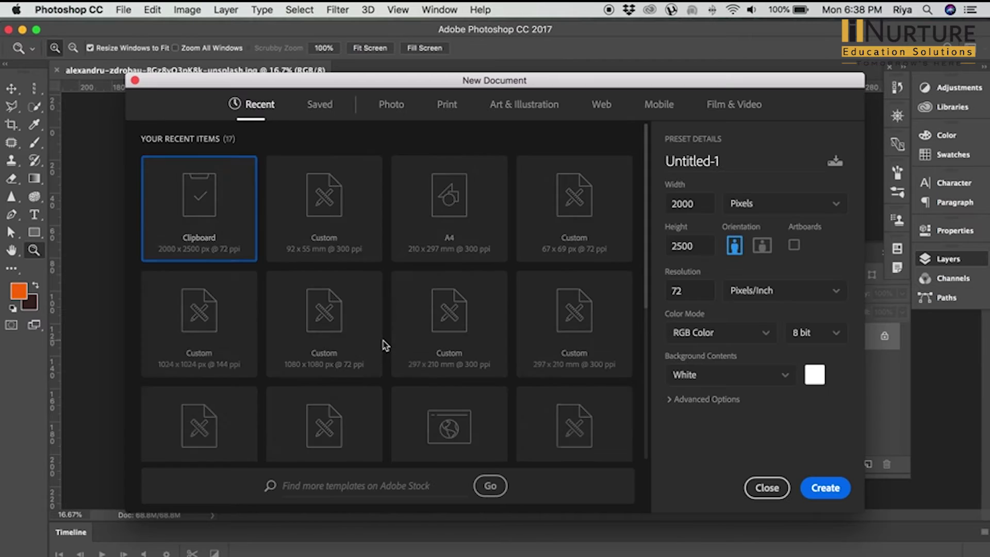
{"action": "key", "text": "Return"}
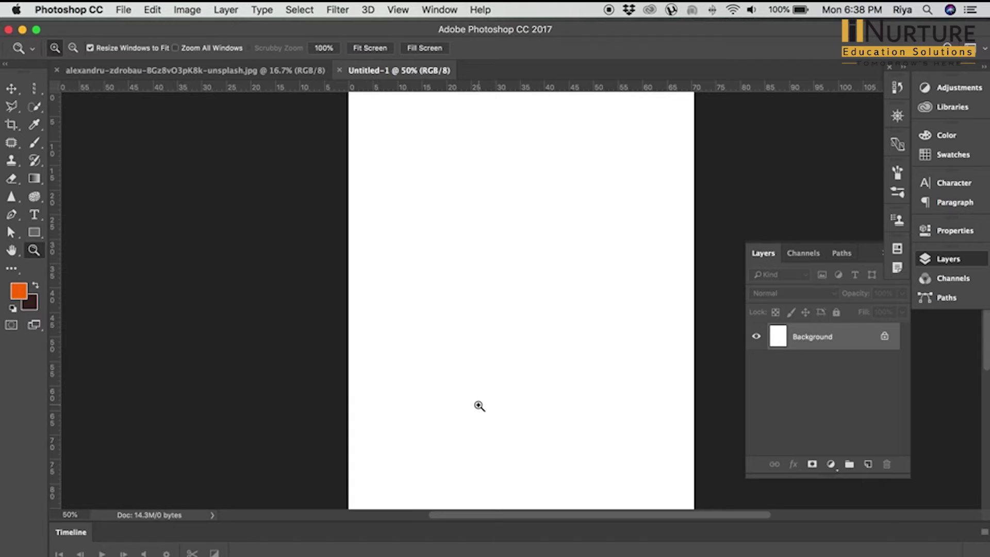
Step: Paint a dense band of soft orange diagonal strokes with the brush
{"action": "key", "text": "b"}
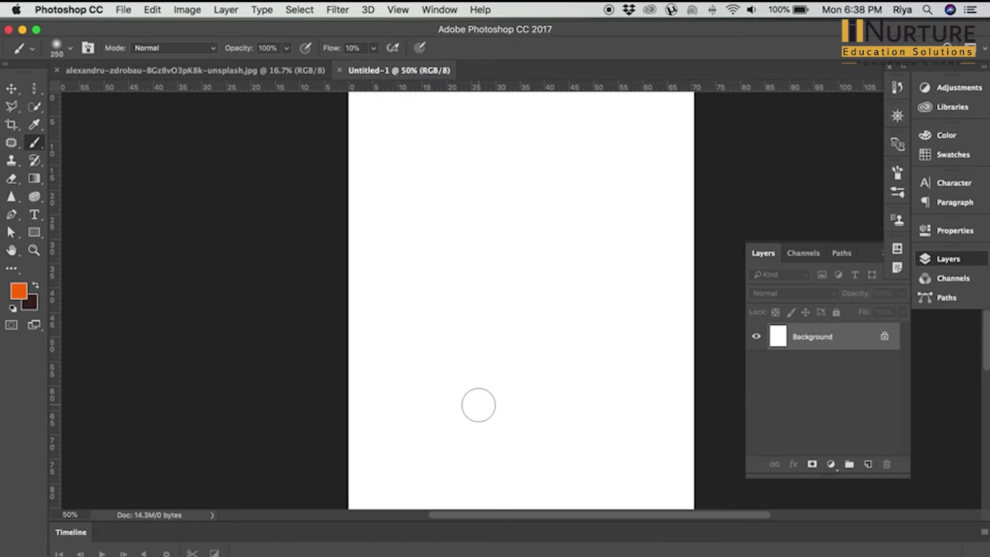
{"action": "left_click_drag", "start_coordinate": [459, 137], "coordinate": [500, 179]}
{"action": "mouse_move", "coordinate": [523, 216]}
{"action": "left_mouse_down"}
{"action": "mouse_move", "coordinate": [547, 254]}
{"action": "mouse_move", "coordinate": [460, 152]}
{"action": "mouse_move", "coordinate": [491, 203]}
{"action": "mouse_move", "coordinate": [448, 224]}
{"action": "mouse_move", "coordinate": [413, 159]}
{"action": "mouse_move", "coordinate": [424, 177]}
{"action": "left_mouse_up"}
Step: Switch to greyish-brown and paint diagonal strokes across the canvas
{"action": "key", "text": "x"}
{"action": "mouse_move", "coordinate": [442, 323]}
{"action": "left_mouse_down"}
{"action": "mouse_move", "coordinate": [495, 369]}
{"action": "mouse_move", "coordinate": [534, 269]}
{"action": "mouse_move", "coordinate": [571, 314]}
{"action": "left_mouse_up"}
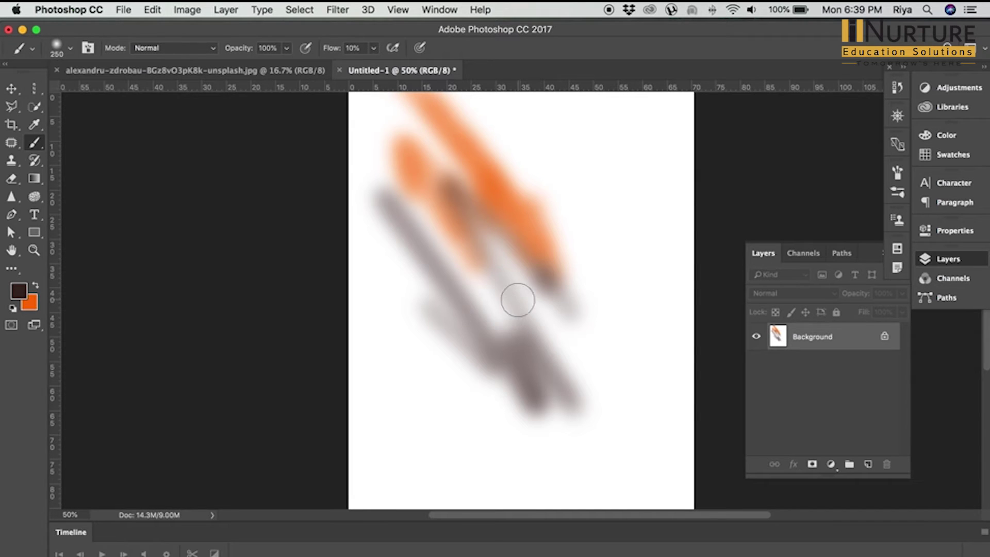
{"action": "left_click", "coordinate": [11, 88]}
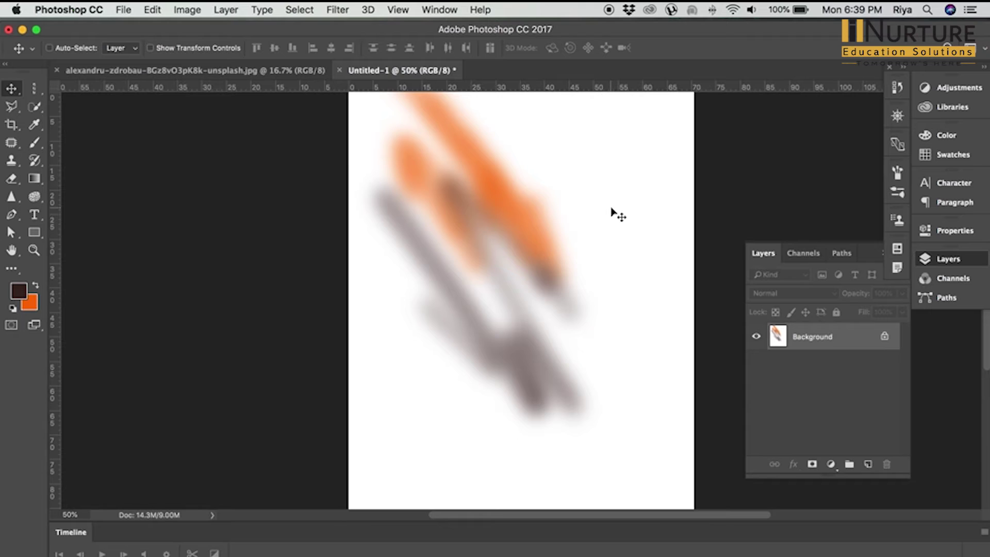
Step: Undo the brown and orange strokes, add layers, and delete all but the empty Layer 1
{"action": "key", "text": "ctrl+z"}
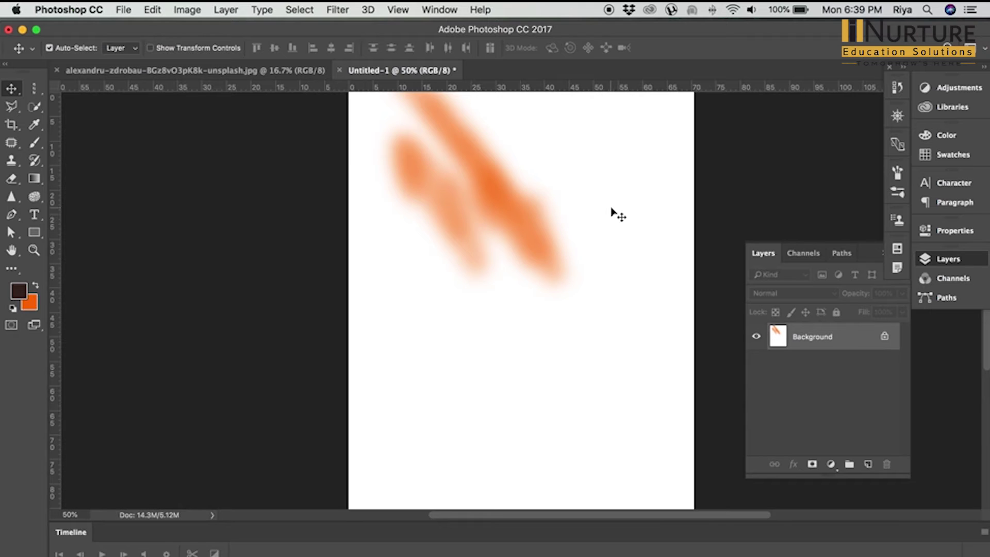
{"action": "key", "text": "ctrl+z"}
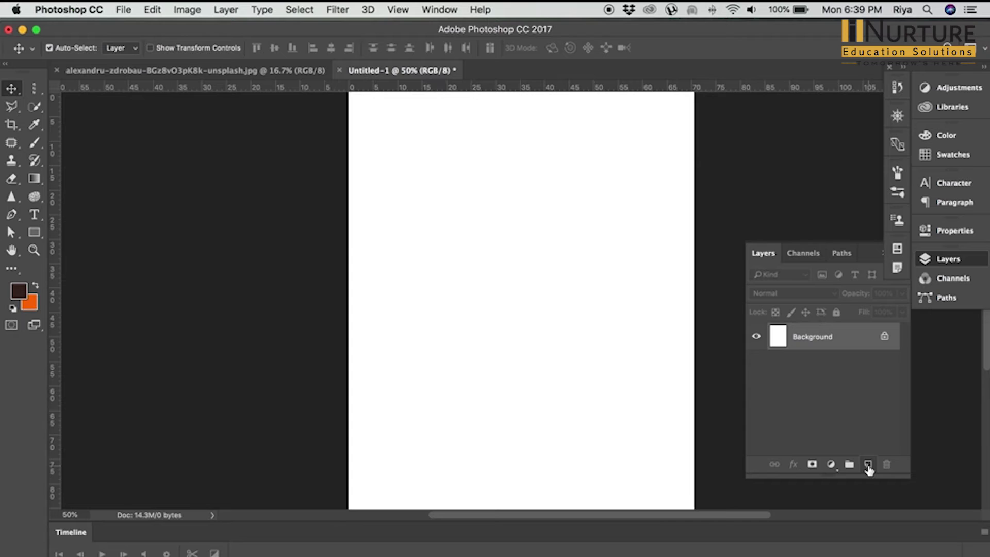
{"action": "left_click", "coordinate": [869, 466]}
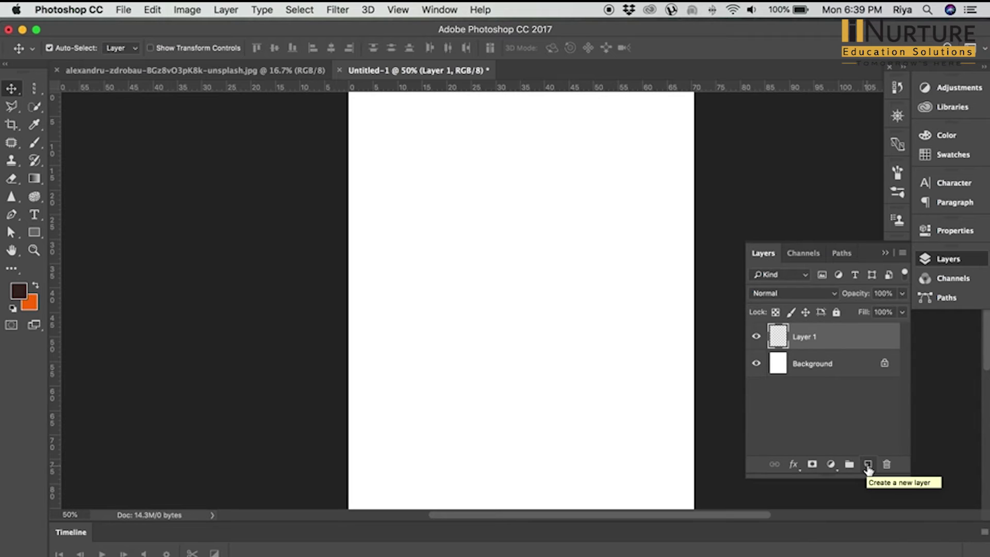
{"action": "left_click", "coordinate": [868, 465]}
{"action": "left_click", "coordinate": [868, 465]}
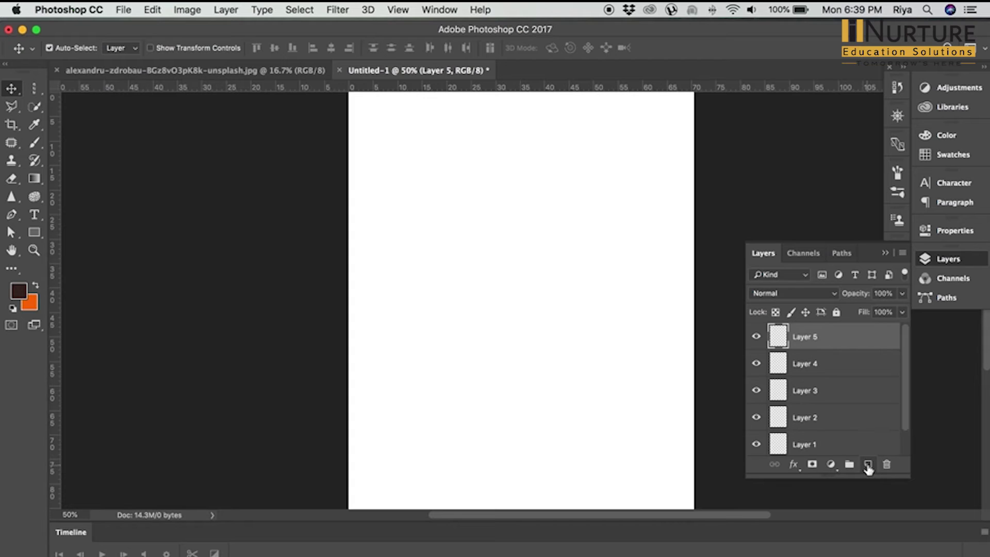
{"action": "left_click", "coordinate": [828, 424], "text": "shift"}
{"action": "key", "text": "Delete"}
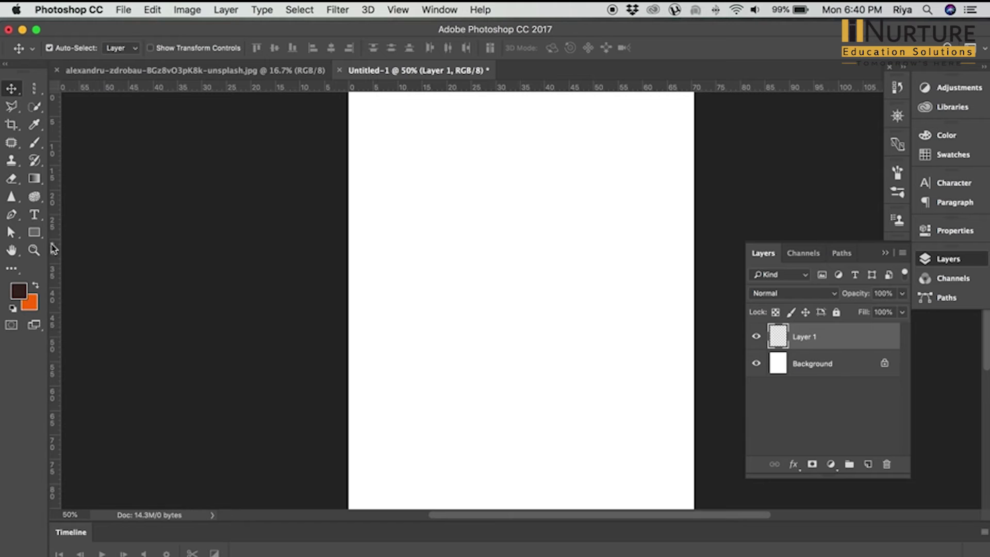
Step: Paint vertical dark-brown strokes on Layer 1 and an orange N-shaped stroke on new Layer 2
{"action": "key", "text": "b"}
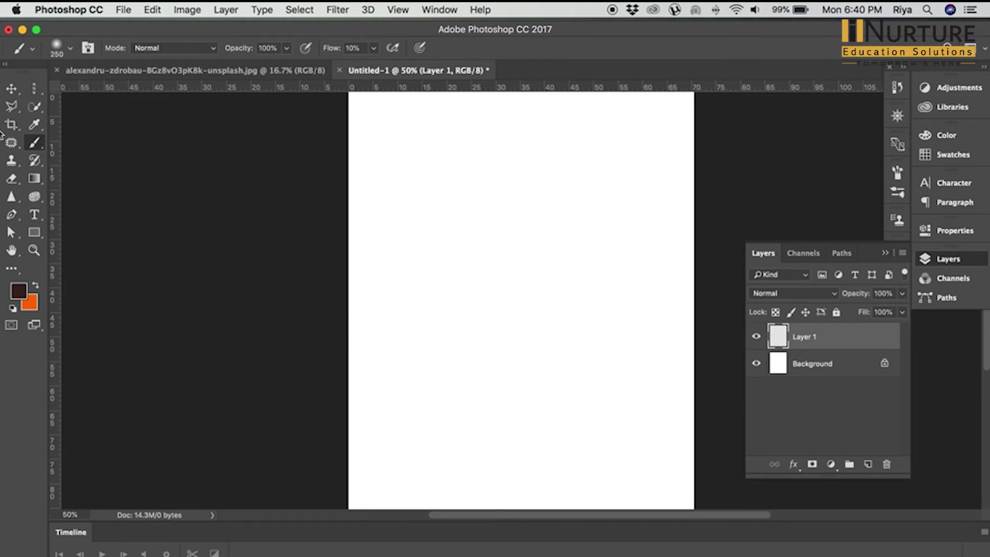
{"action": "left_click_drag", "start_coordinate": [519, 169], "coordinate": [518, 408]}
{"action": "left_click_drag", "start_coordinate": [547, 309], "coordinate": [541, 210]}
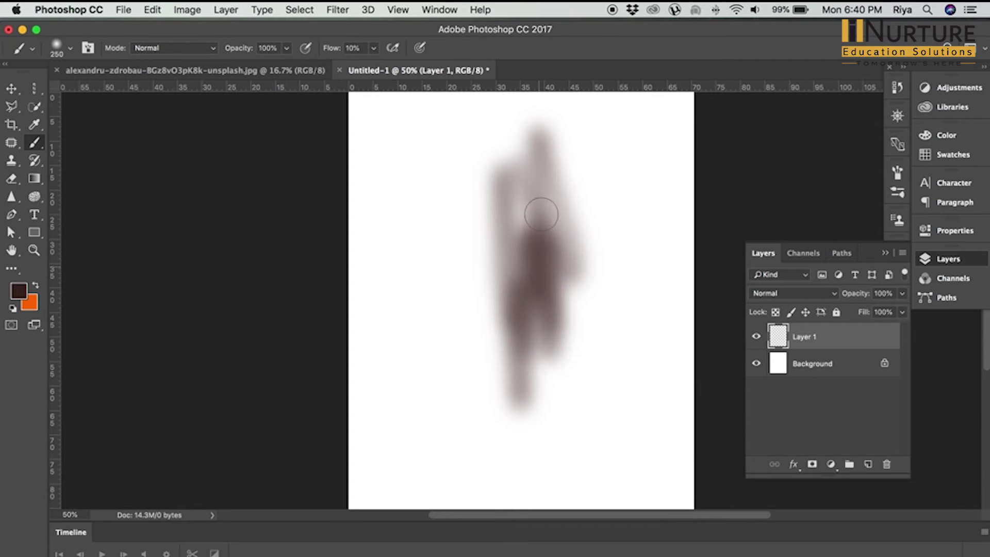
{"action": "left_click", "coordinate": [869, 465]}
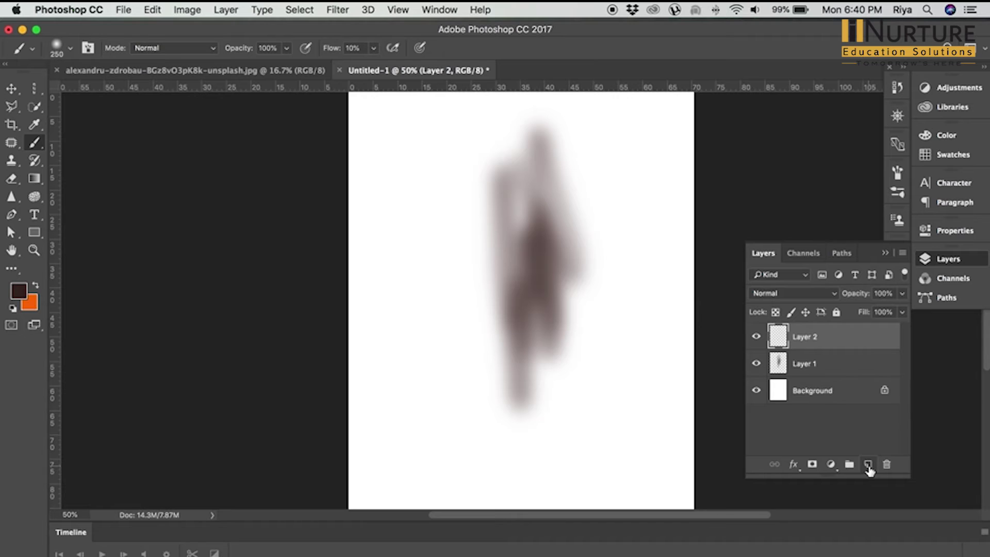
{"action": "key", "text": "x"}
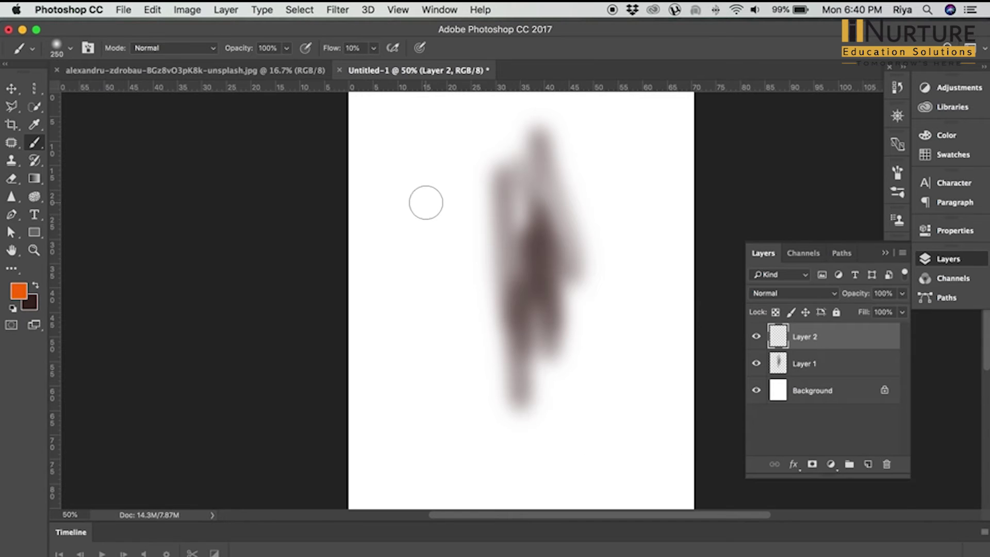
{"action": "mouse_move", "coordinate": [406, 328]}
{"action": "left_mouse_down"}
{"action": "mouse_move", "coordinate": [404, 223]}
{"action": "mouse_move", "coordinate": [438, 342]}
{"action": "mouse_move", "coordinate": [464, 336]}
{"action": "left_mouse_up"}
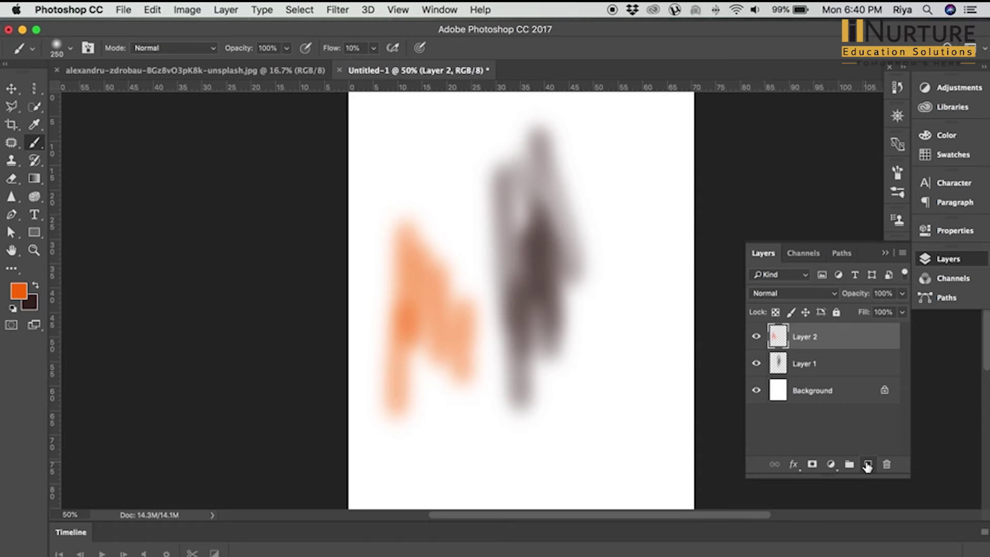
Step: On new Layer 3, pick red as the colour and paint a stroke near the canvas bottom
{"action": "left_click", "coordinate": [868, 465]}
{"action": "left_click", "coordinate": [20, 292]}
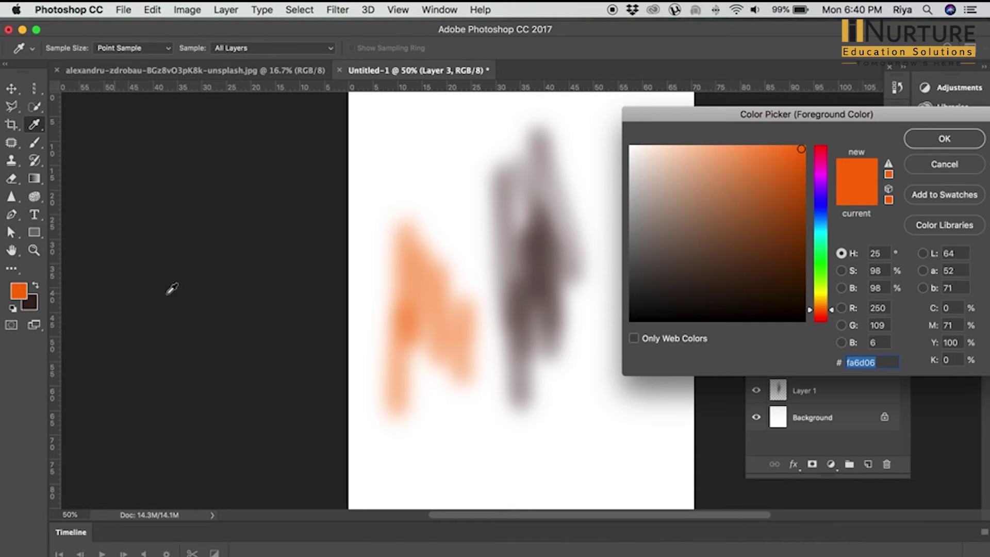
{"action": "left_click", "coordinate": [820, 149]}
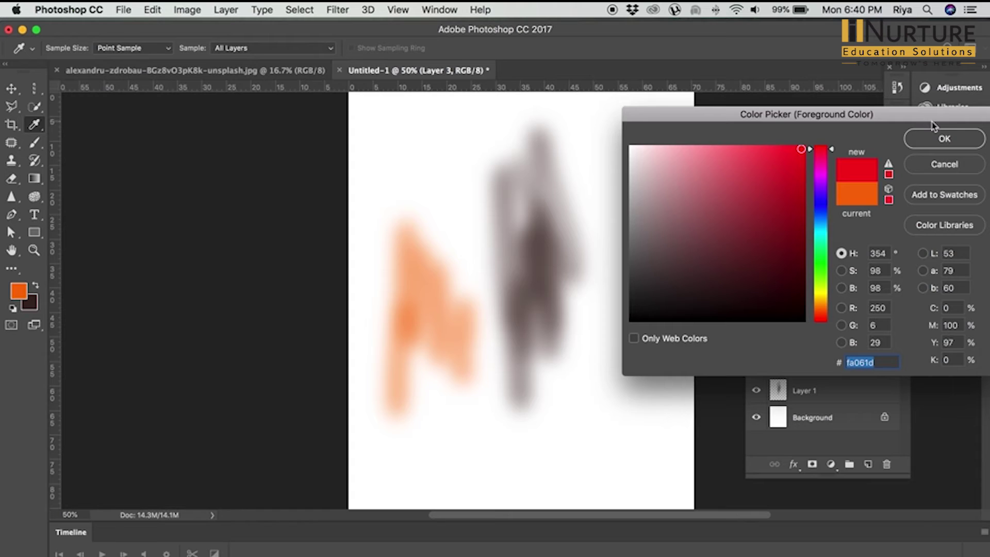
{"action": "left_click", "coordinate": [928, 140]}
{"action": "key", "text": "b"}
{"action": "mouse_move", "coordinate": [539, 454]}
{"action": "left_mouse_down"}
{"action": "mouse_move", "coordinate": [599, 439]}
{"action": "mouse_move", "coordinate": [624, 443]}
{"action": "left_mouse_up"}
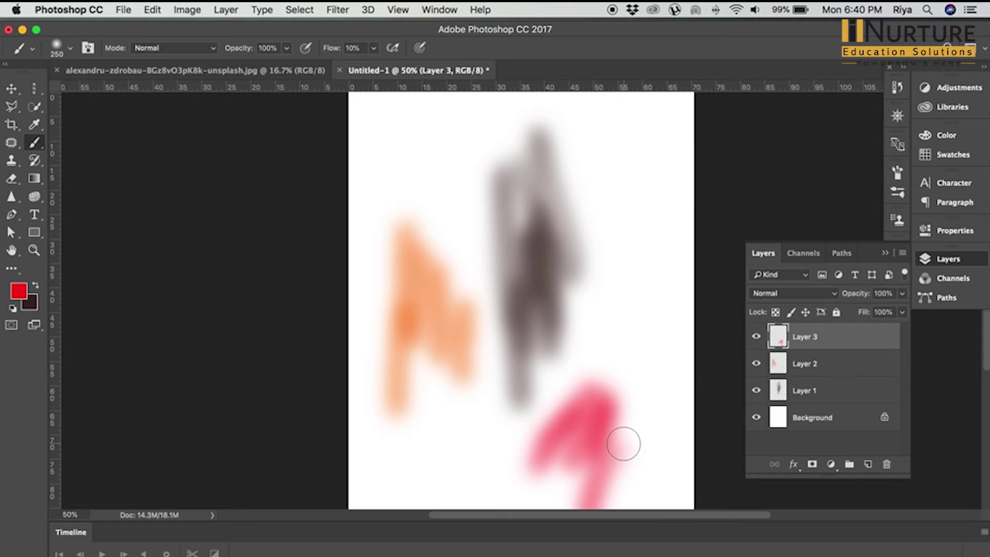
Step: Move the red stroke up beside the brown figure, then hide the stroke layers and select Background
{"action": "left_click", "coordinate": [11, 92]}
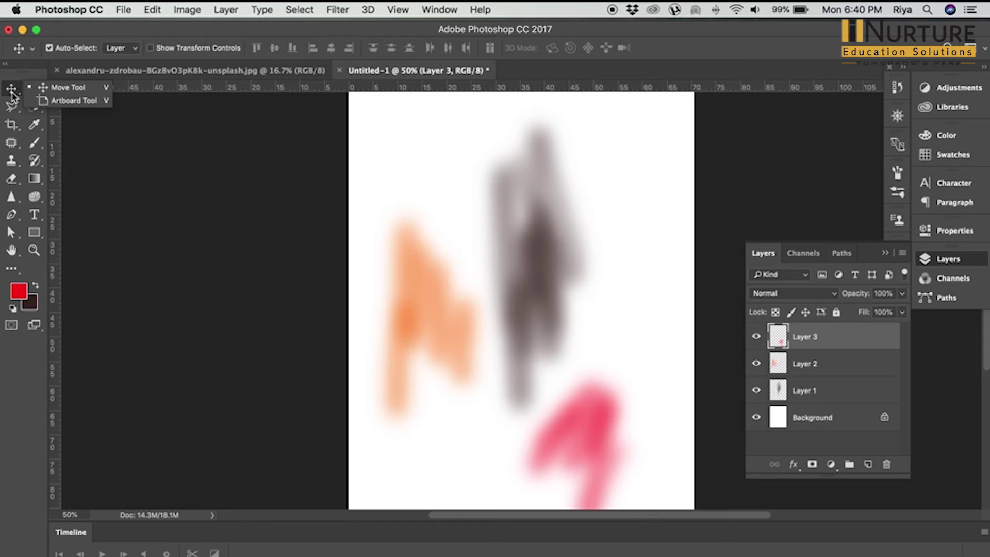
{"action": "left_click", "coordinate": [34, 90]}
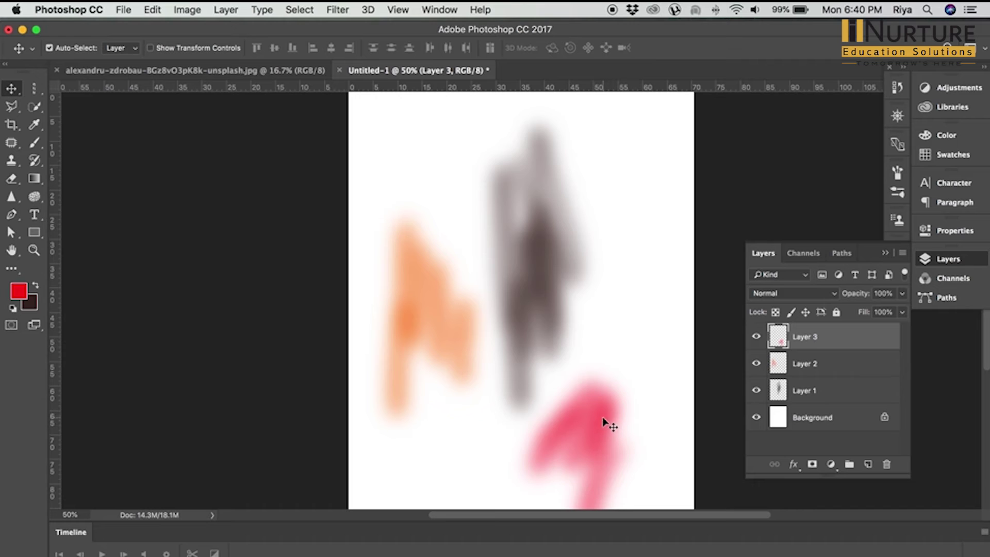
{"action": "mouse_move", "coordinate": [607, 423]}
{"action": "left_mouse_down"}
{"action": "mouse_move", "coordinate": [620, 340]}
{"action": "mouse_move", "coordinate": [608, 395]}
{"action": "left_mouse_up"}
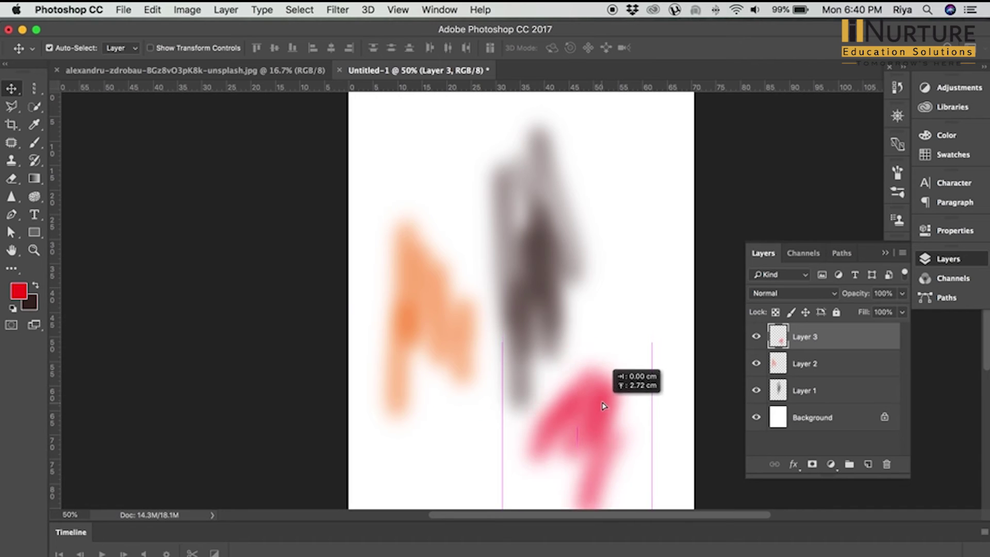
{"action": "key", "text": "ctrl+t"}
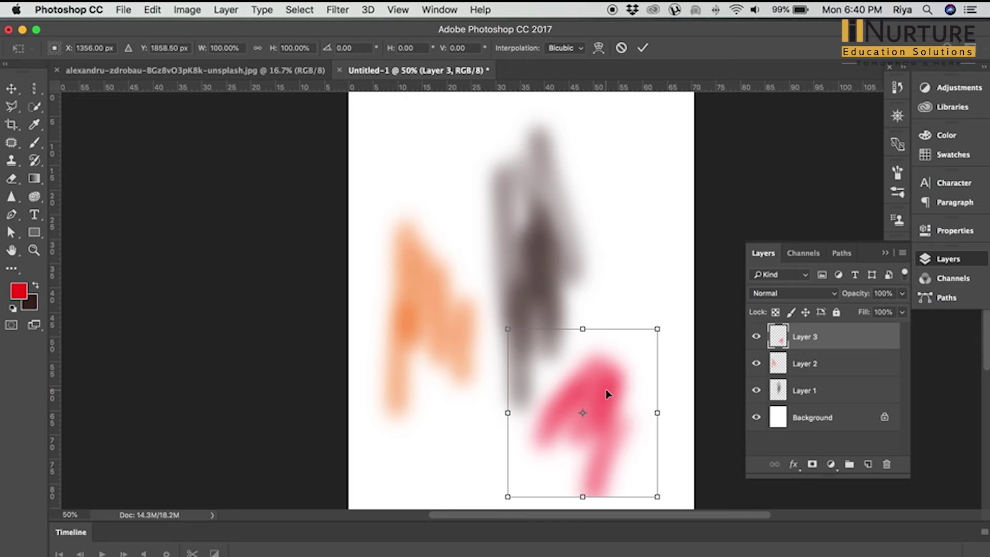
{"action": "left_click_drag", "start_coordinate": [606, 395], "coordinate": [633, 172]}
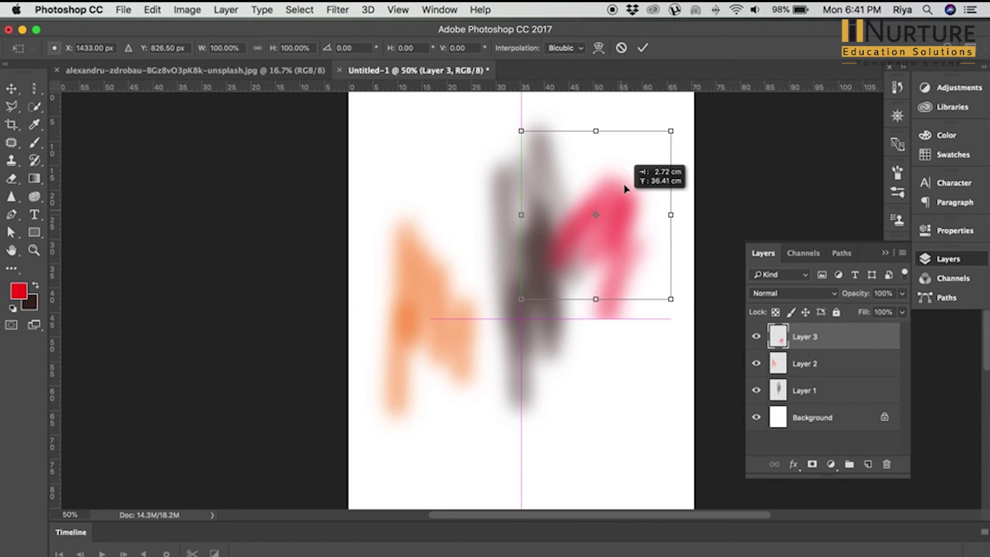
{"action": "key", "text": "Return"}
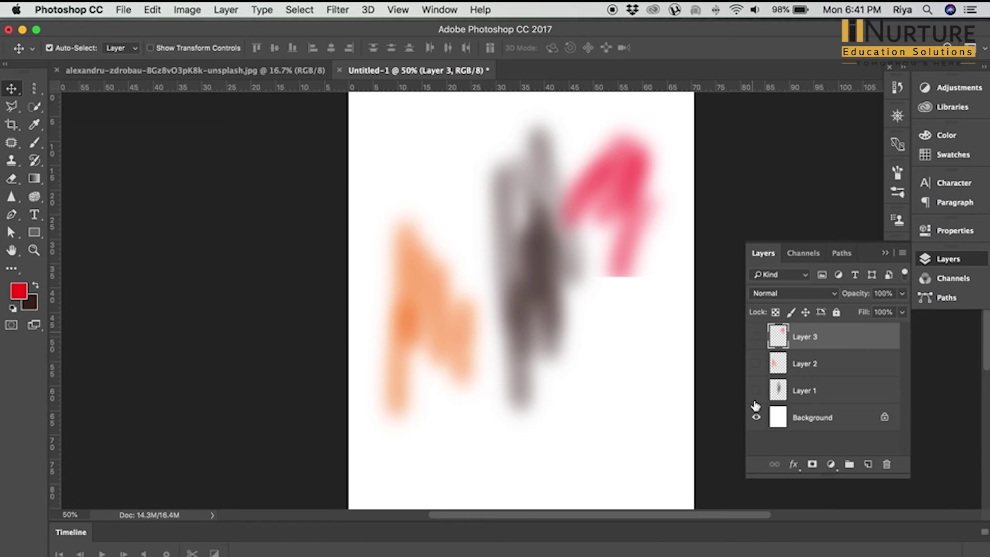
{"action": "left_click", "coordinate": [756, 417], "text": "alt"}
{"action": "left_click", "coordinate": [779, 428]}
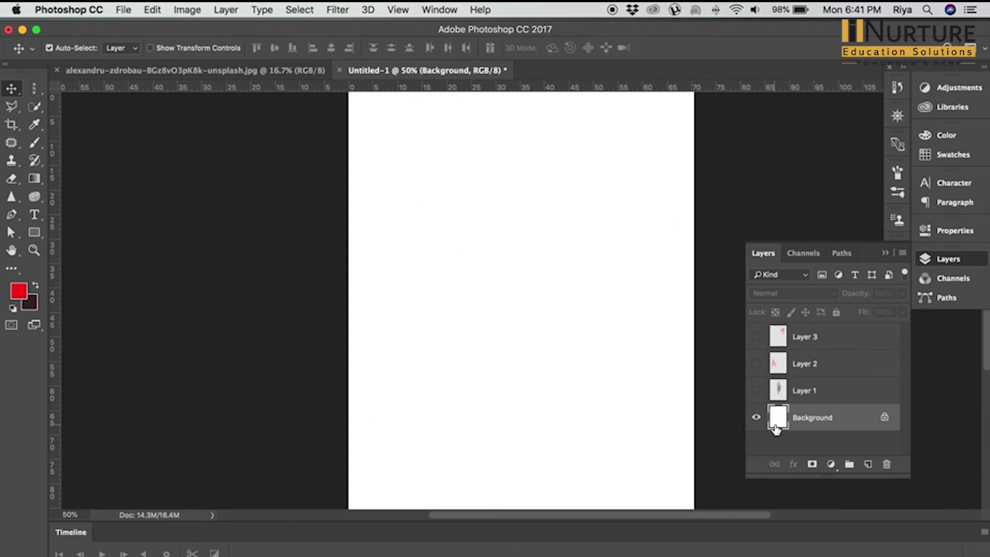
Step: Paint and undo a trial stroke on Background, then show Layers 1–3 again and select Layer 3
{"action": "key", "text": "b"}
{"action": "mouse_move", "coordinate": [592, 413]}
{"action": "left_mouse_down"}
{"action": "mouse_move", "coordinate": [581, 464]}
{"action": "mouse_move", "coordinate": [596, 365]}
{"action": "mouse_move", "coordinate": [626, 420]}
{"action": "left_mouse_up"}
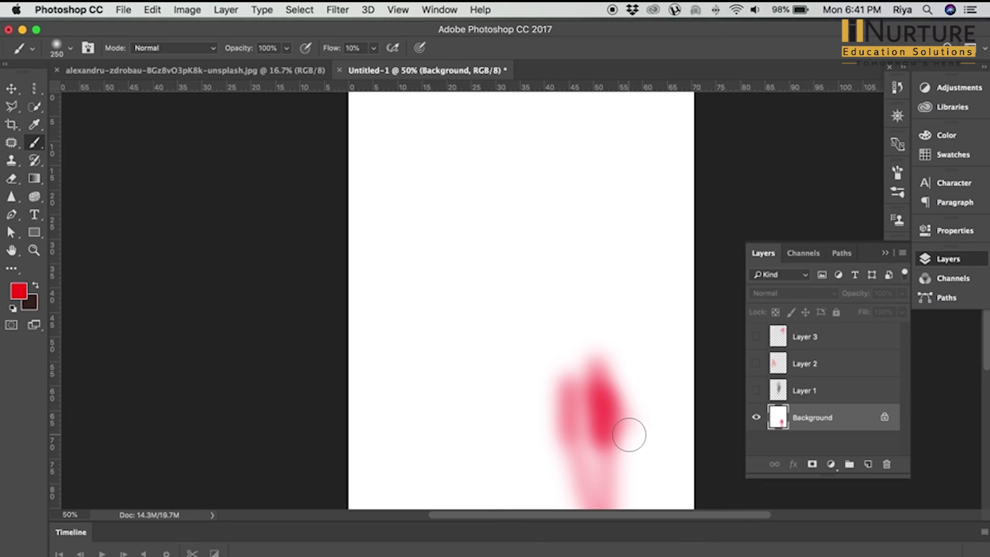
{"action": "key", "text": "ctrl+alt+z"}
{"action": "key", "text": "ctrl+alt+z"}
{"action": "key", "text": "ctrl+alt+z"}
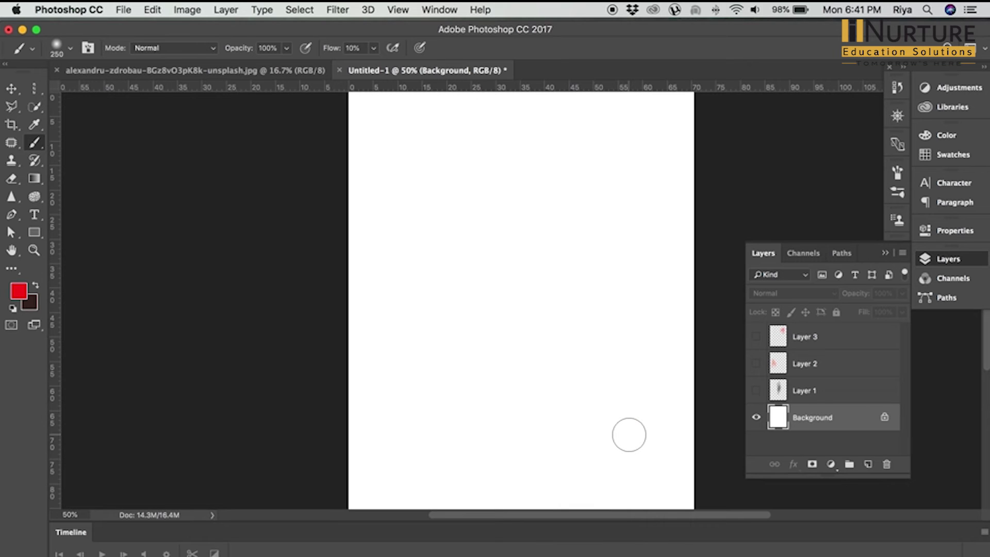
{"action": "left_click", "coordinate": [757, 391]}
{"action": "left_click", "coordinate": [756, 363]}
{"action": "left_click", "coordinate": [756, 337]}
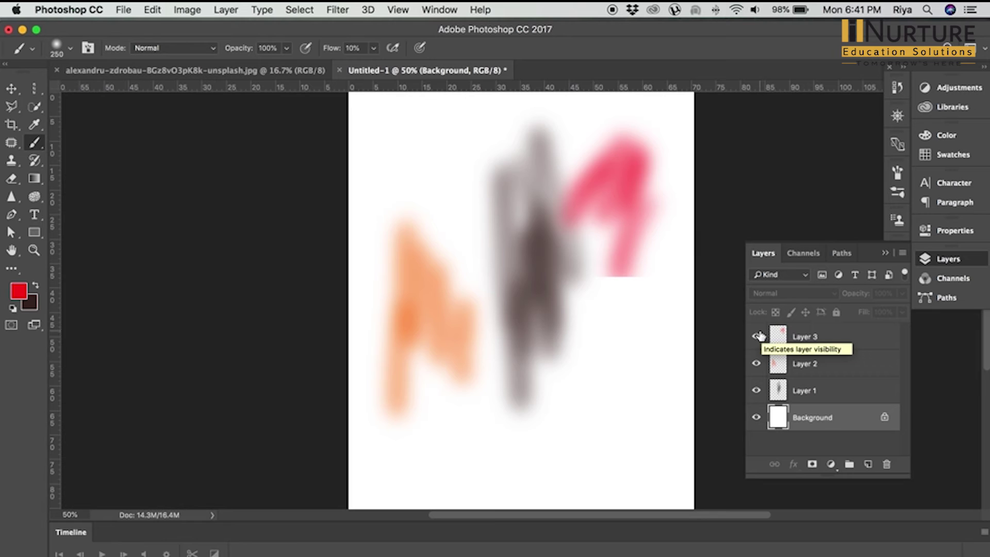
{"action": "left_click", "coordinate": [793, 349]}
Step: Cancel the pink stroke's transform and select Layer 1 with the grey stroke
{"action": "key", "text": "super+t"}
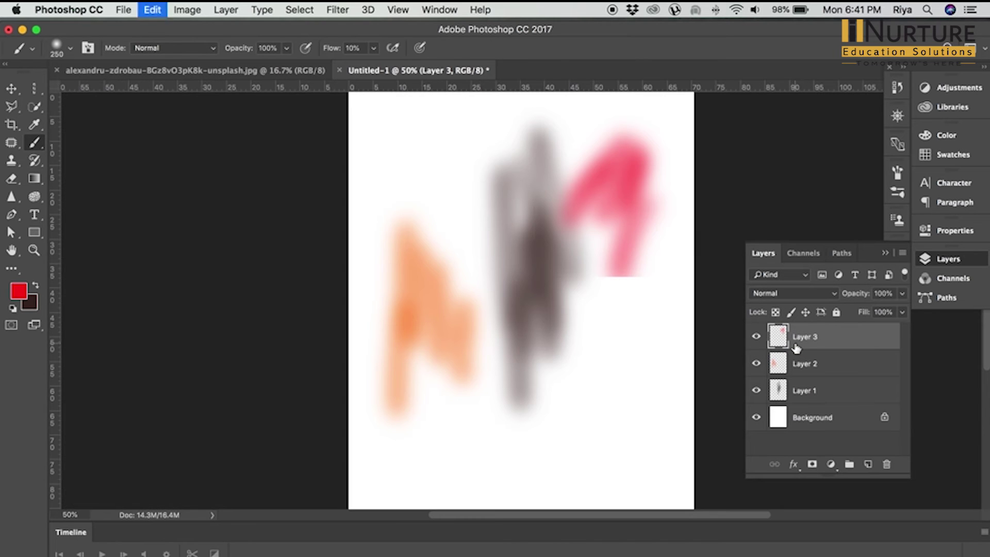
{"action": "key", "text": "Escape"}
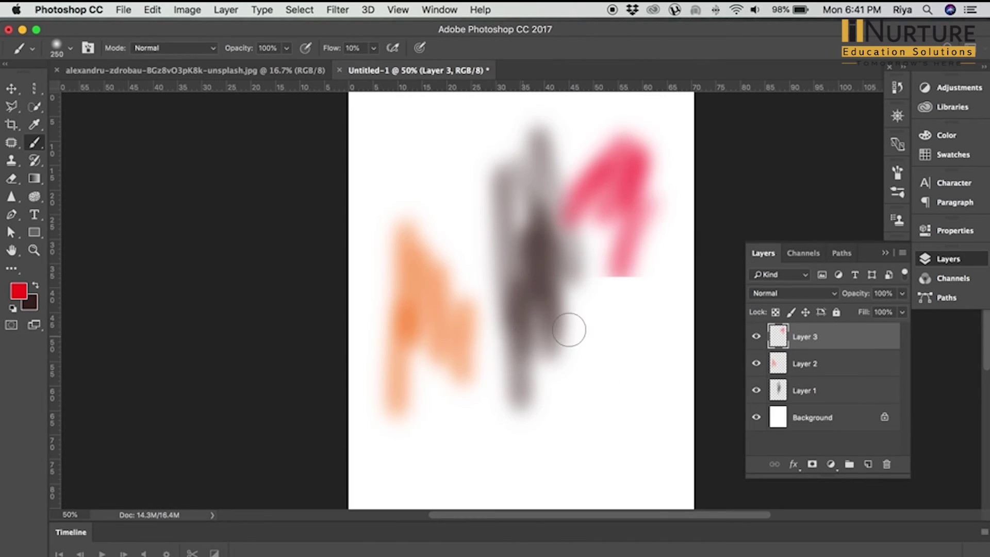
{"action": "left_click", "coordinate": [813, 396]}
Step: Move the grey stroke right and down, scale it to about 85%, then undo the applied transform
{"action": "key", "text": "super+t"}
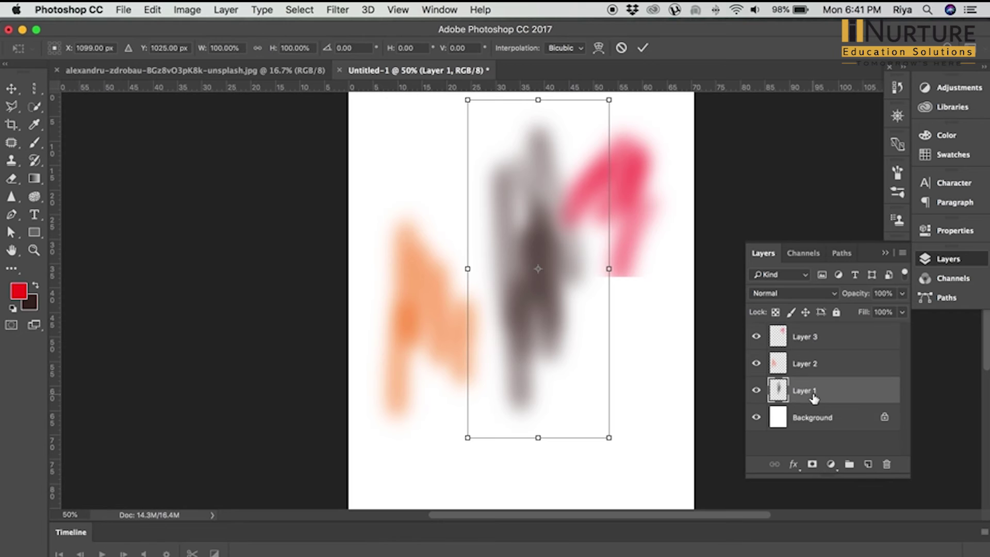
{"action": "mouse_move", "coordinate": [552, 347]}
{"action": "left_mouse_down"}
{"action": "mouse_move", "coordinate": [615, 417]}
{"action": "mouse_move", "coordinate": [588, 400]}
{"action": "left_mouse_up"}
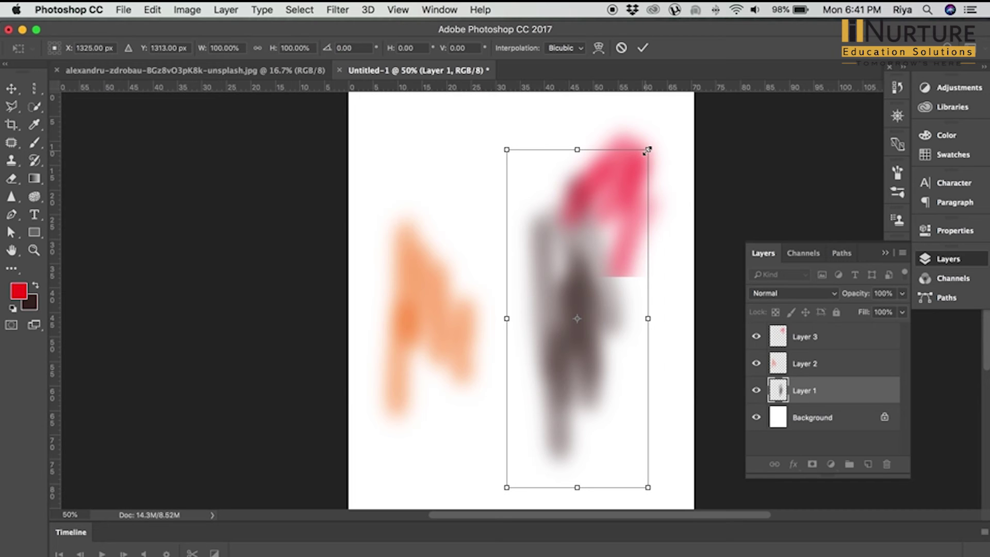
{"action": "left_click_drag", "start_coordinate": [648, 150], "coordinate": [594, 244]}
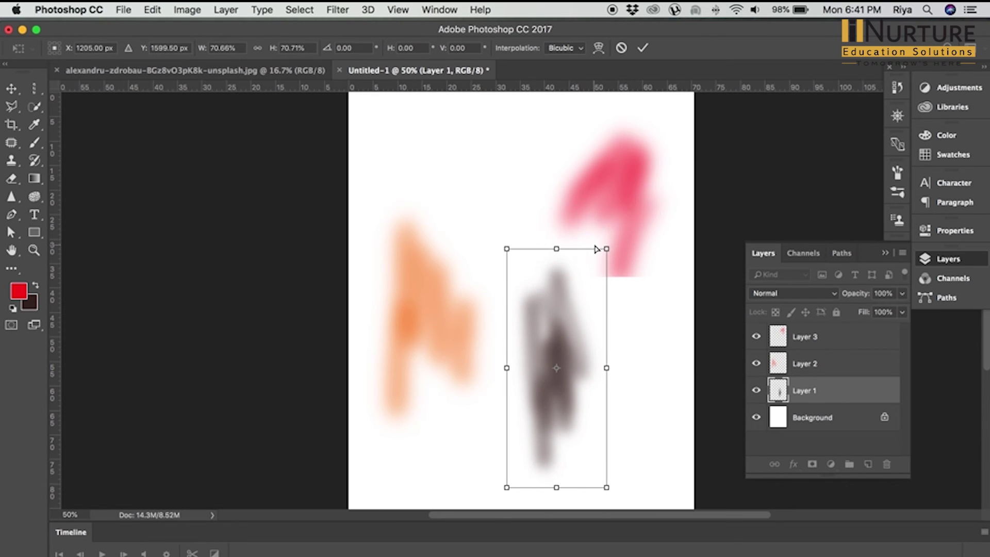
{"action": "key", "text": "ctrl+z"}
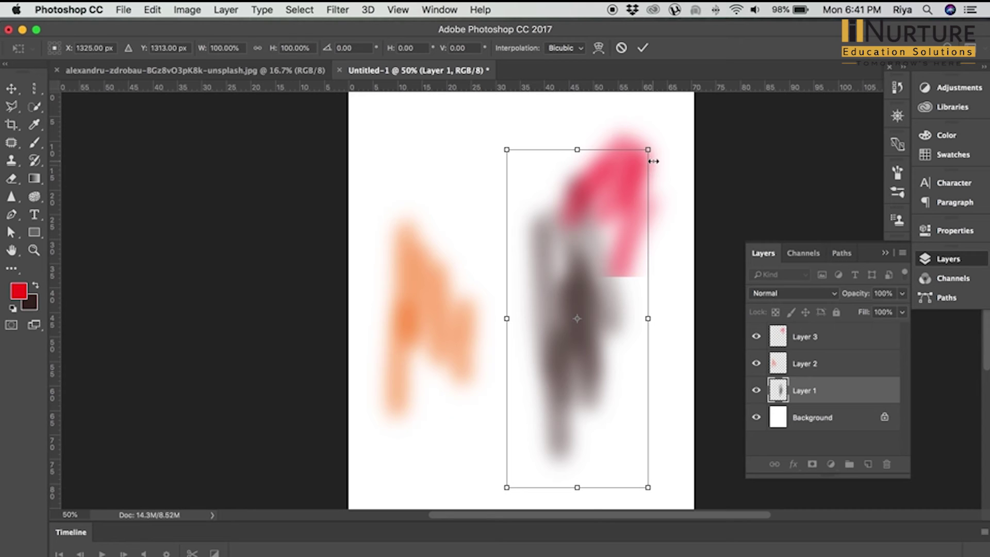
{"action": "mouse_move", "coordinate": [643, 172]}
{"action": "left_mouse_down"}
{"action": "mouse_move", "coordinate": [597, 258]}
{"action": "mouse_move", "coordinate": [637, 174]}
{"action": "left_mouse_up"}
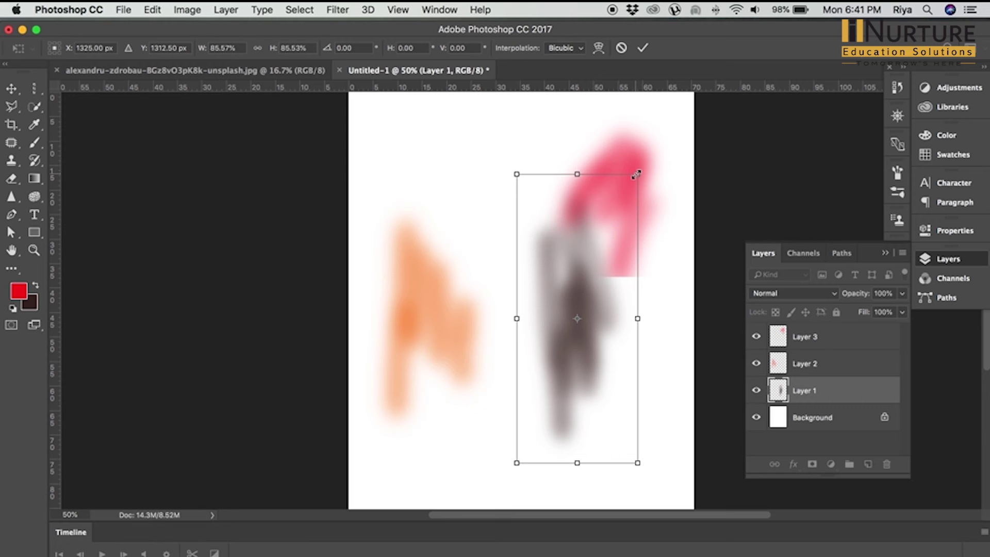
{"action": "mouse_move", "coordinate": [517, 319]}
{"action": "left_mouse_down"}
{"action": "mouse_move", "coordinate": [494, 320]}
{"action": "mouse_move", "coordinate": [516, 312]}
{"action": "left_mouse_up"}
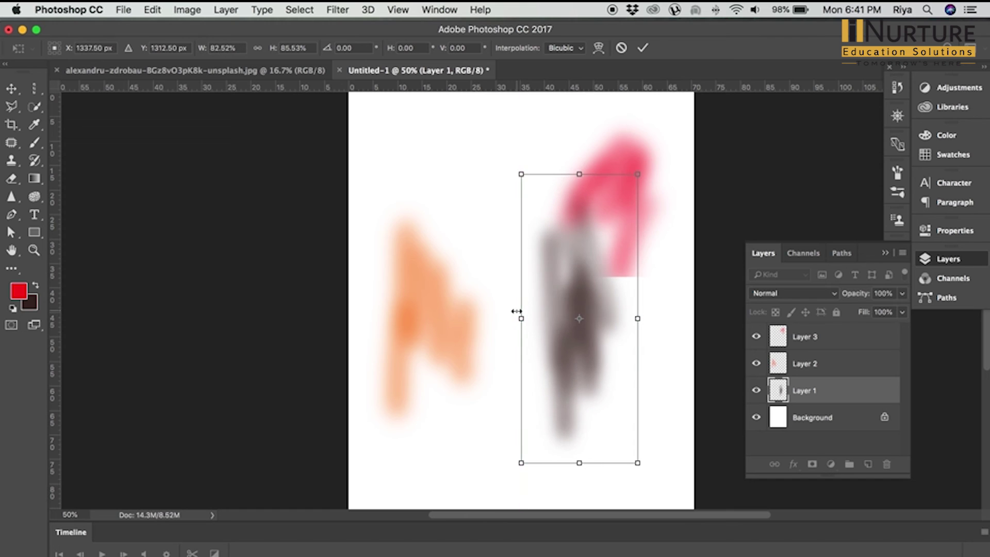
{"action": "key", "text": "Return"}
{"action": "key", "text": "ctrl+z"}
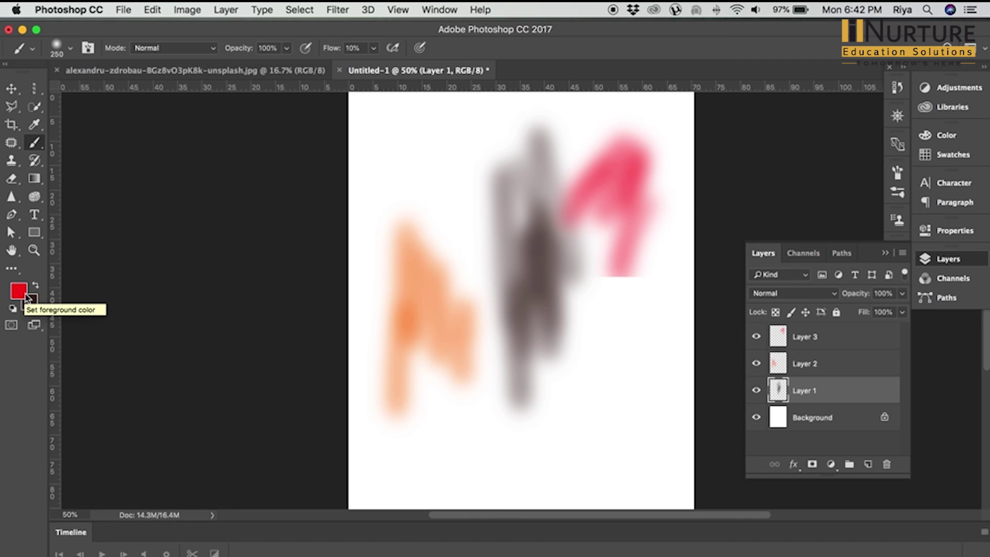
Step: Swap the foreground and background colours and open the foreground colour picker
{"action": "key", "text": "x"}
{"action": "key", "text": "x"}
{"action": "key", "text": "x"}
{"action": "key", "text": "x"}
{"action": "key", "text": "x"}
{"action": "key", "text": "x"}
{"action": "key", "text": "x"}
{"action": "key", "text": "x"}
{"action": "key", "text": "x"}
{"action": "key", "text": "x"}
{"action": "key", "text": "x"}
{"action": "key", "text": "x"}
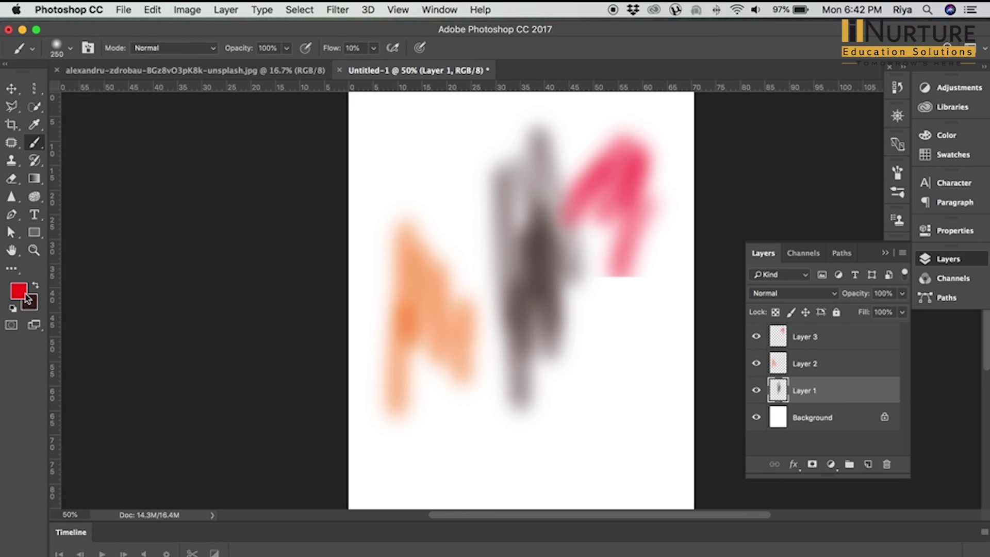
{"action": "left_click", "coordinate": [21, 290]}
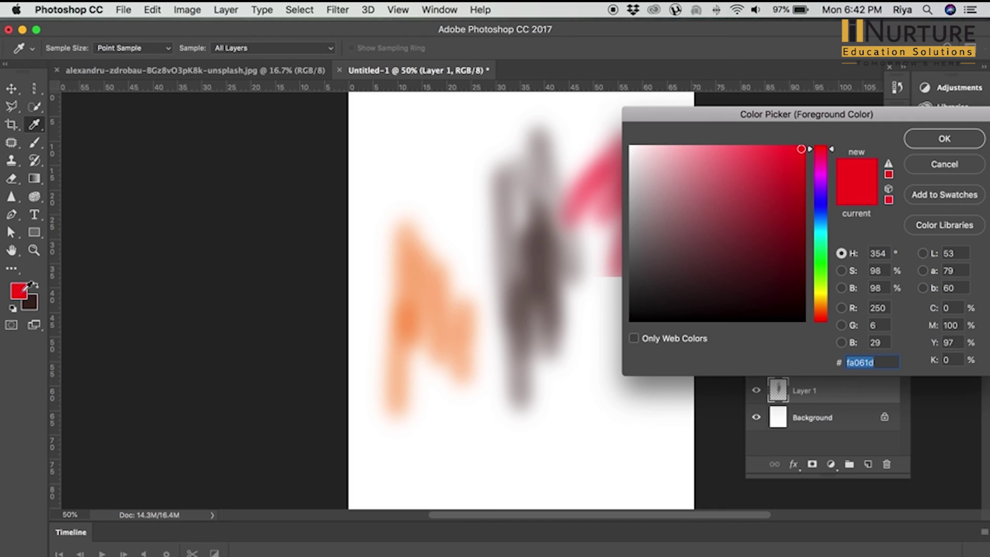
Step: Pick a very dark olive green in the Color Picker and paint a faint stroke near the bottom
{"action": "left_click", "coordinate": [801, 151]}
{"action": "left_click", "coordinate": [814, 245]}
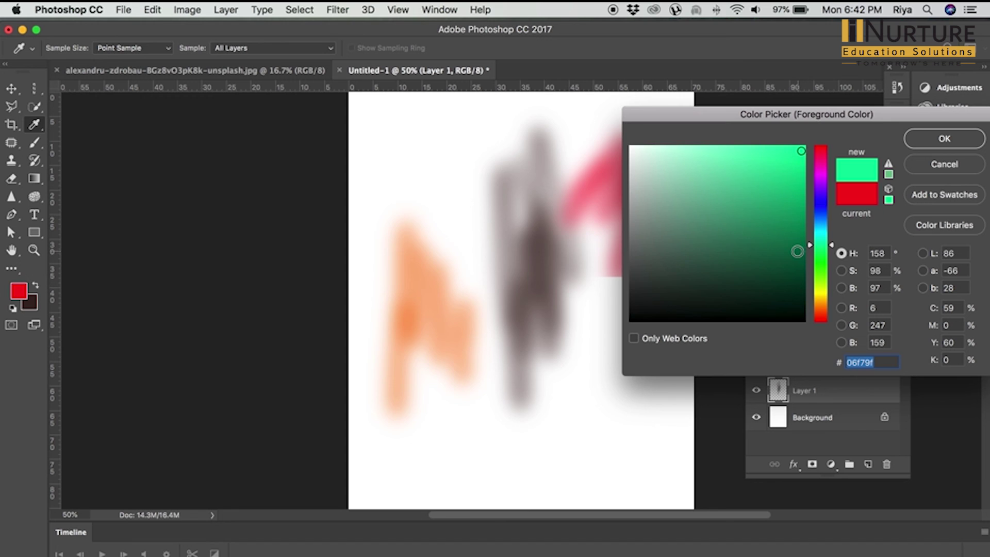
{"action": "left_click", "coordinate": [800, 149]}
{"action": "left_click_drag", "start_coordinate": [800, 149], "coordinate": [802, 140]}
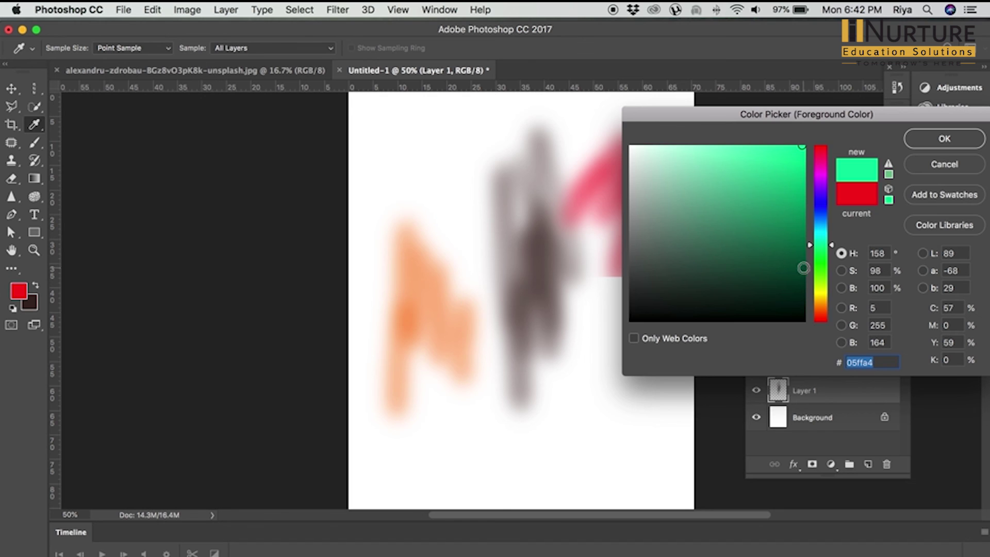
{"action": "left_click", "coordinate": [802, 290]}
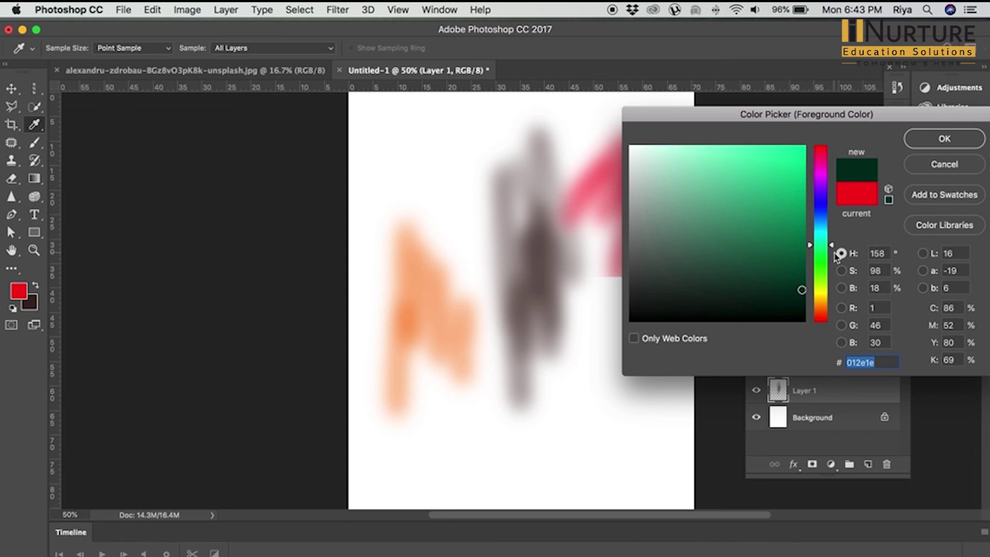
{"action": "mouse_move", "coordinate": [825, 247]}
{"action": "left_mouse_down"}
{"action": "mouse_move", "coordinate": [825, 148]}
{"action": "mouse_move", "coordinate": [824, 315]}
{"action": "mouse_move", "coordinate": [823, 185]}
{"action": "mouse_move", "coordinate": [817, 310]}
{"action": "mouse_move", "coordinate": [818, 288]}
{"action": "left_mouse_up"}
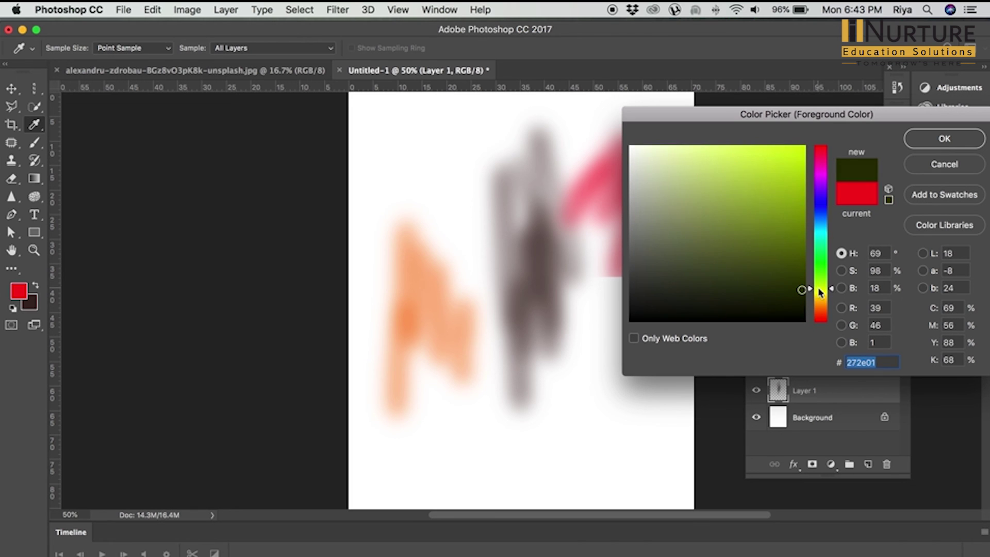
{"action": "left_click", "coordinate": [945, 139]}
{"action": "mouse_move", "coordinate": [582, 398]}
{"action": "left_mouse_down"}
{"action": "mouse_move", "coordinate": [606, 358]}
{"action": "mouse_move", "coordinate": [537, 451]}
{"action": "left_mouse_up"}
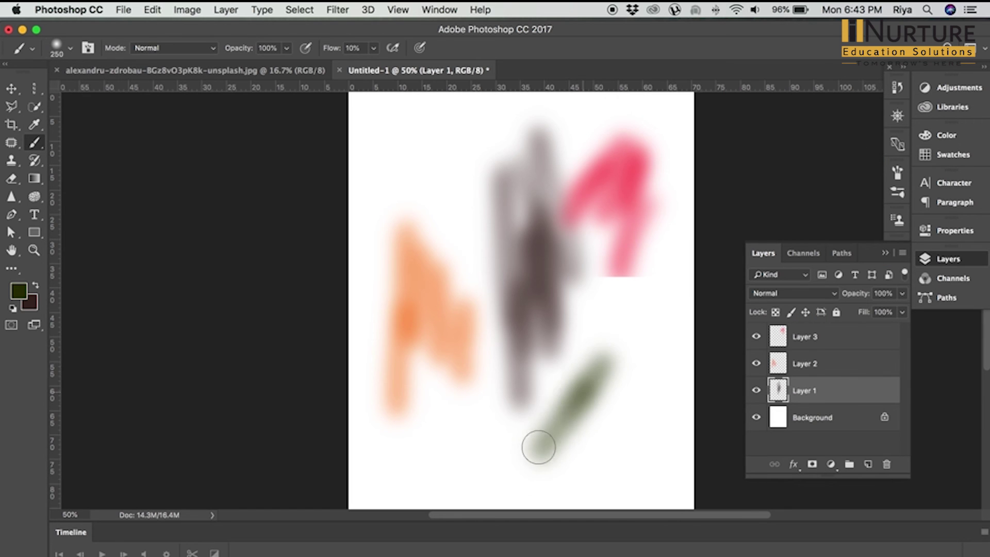
Step: Paint more dark-green strokes across the lower middle and nudge the orange stroke slightly up
{"action": "left_click_drag", "start_coordinate": [539, 343], "coordinate": [508, 370]}
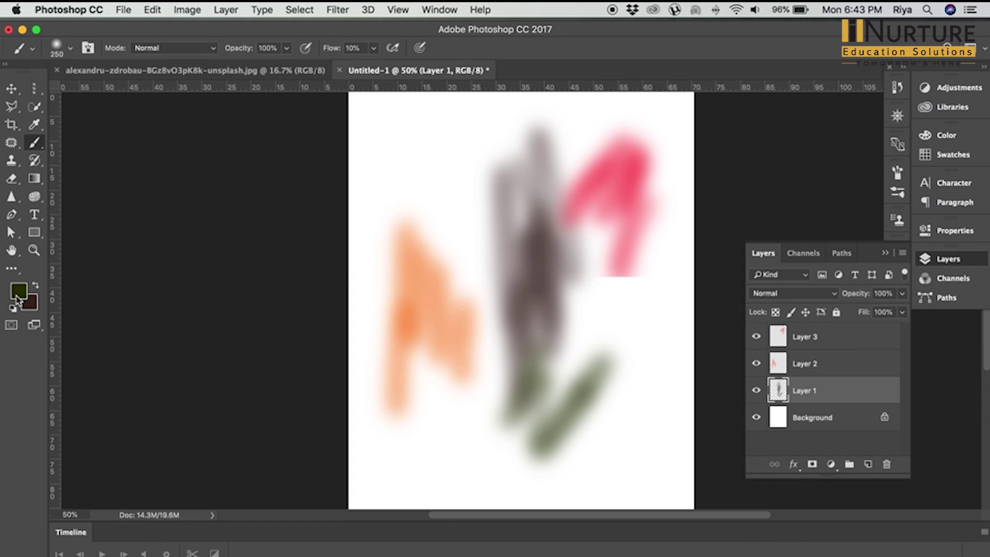
{"action": "left_click", "coordinate": [11, 88]}
{"action": "mouse_move", "coordinate": [411, 295]}
{"action": "left_mouse_down"}
{"action": "mouse_move", "coordinate": [520, 292]}
{"action": "mouse_move", "coordinate": [413, 297]}
{"action": "left_mouse_up"}
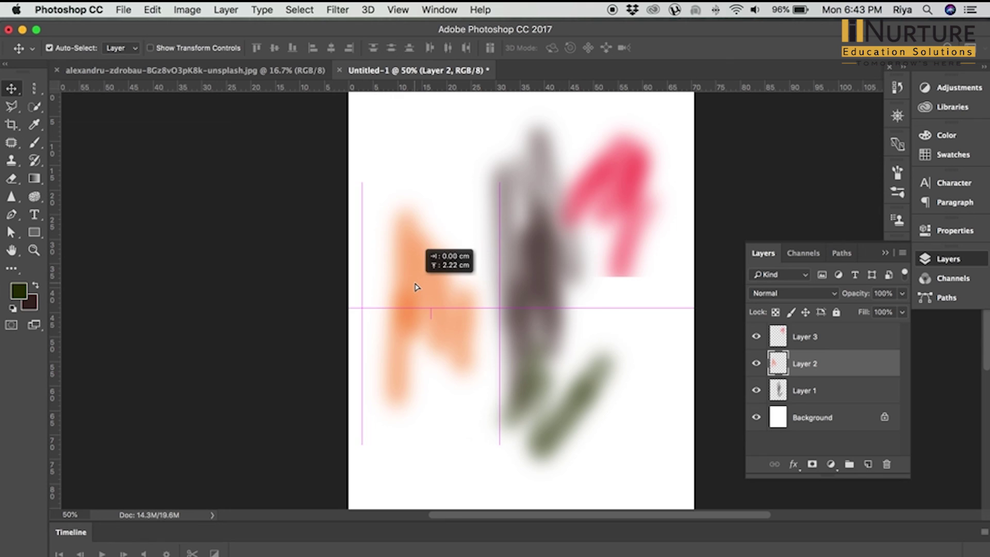
{"action": "left_click_drag", "start_coordinate": [413, 298], "coordinate": [415, 284]}
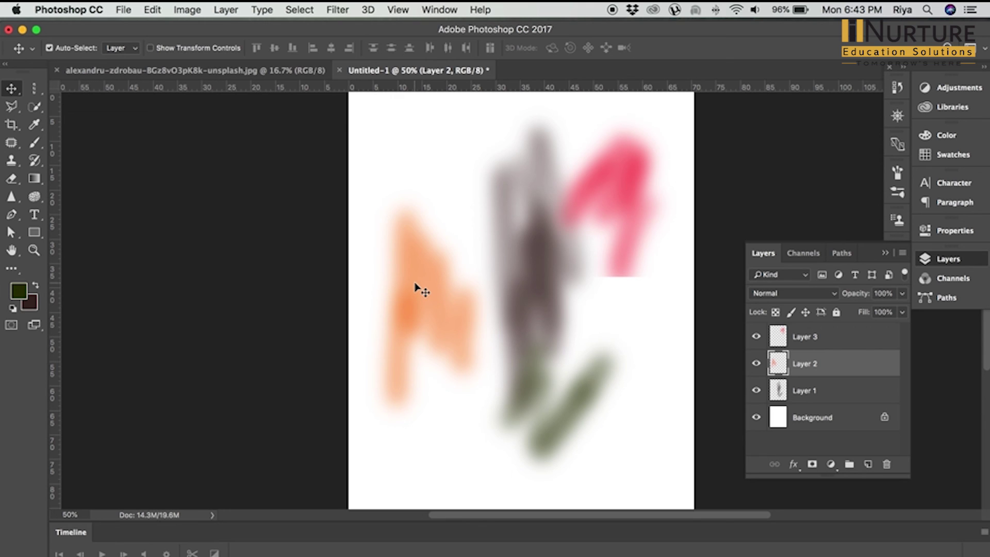